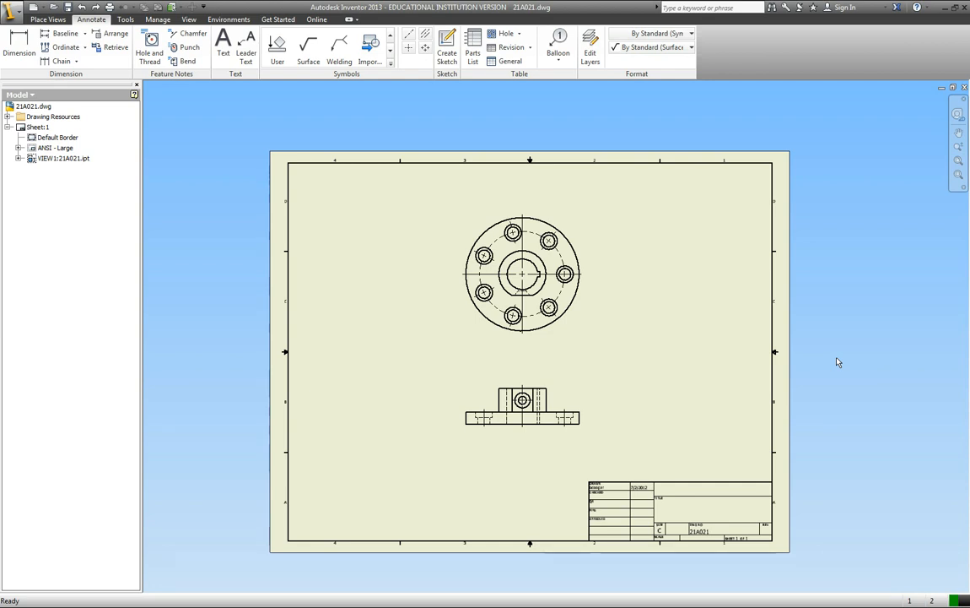
Step: Place a surface texture symbol without a leader on the flange's upper edge, near its right end, in the side view
click(47, 19)
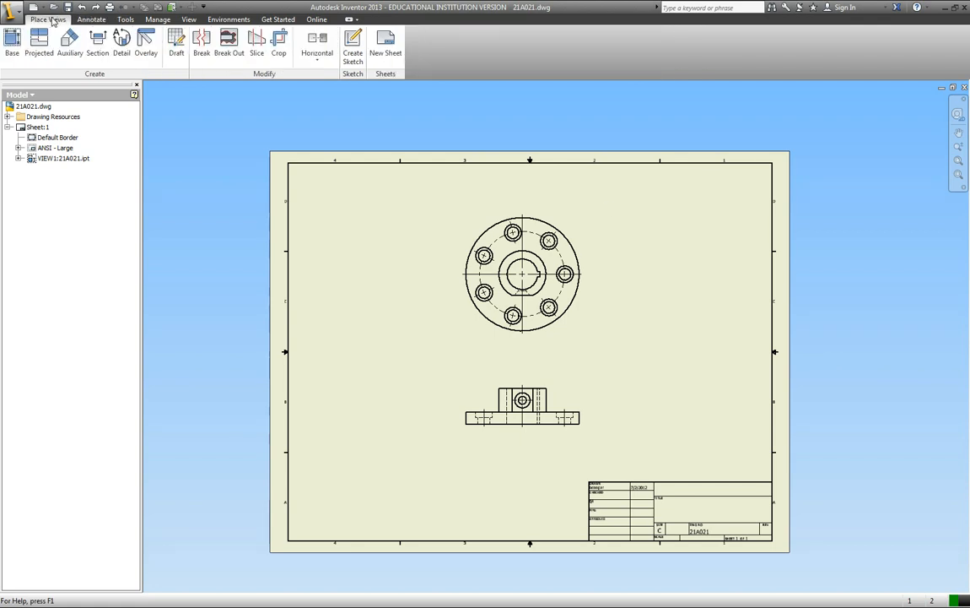
click(89, 21)
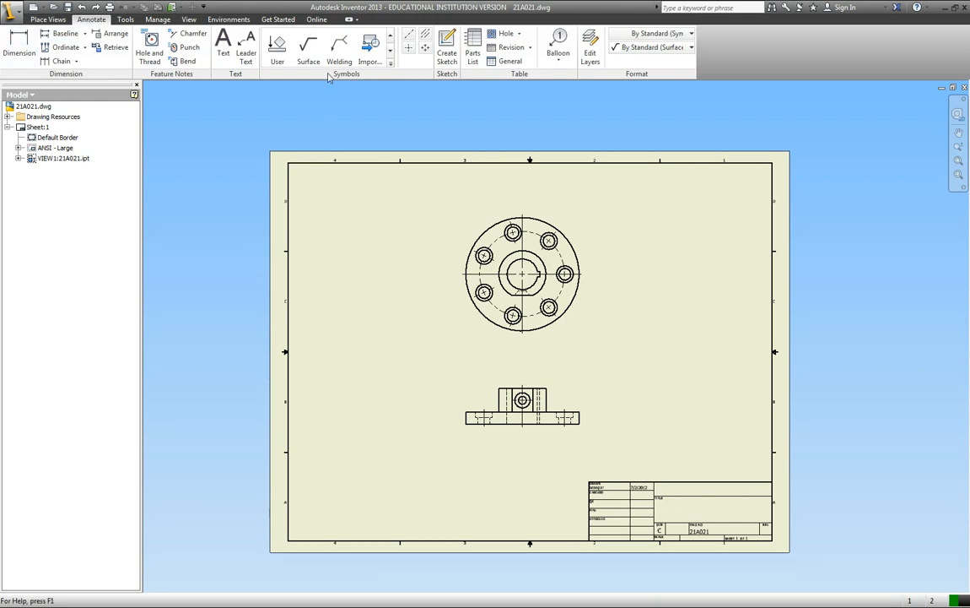
click(308, 52)
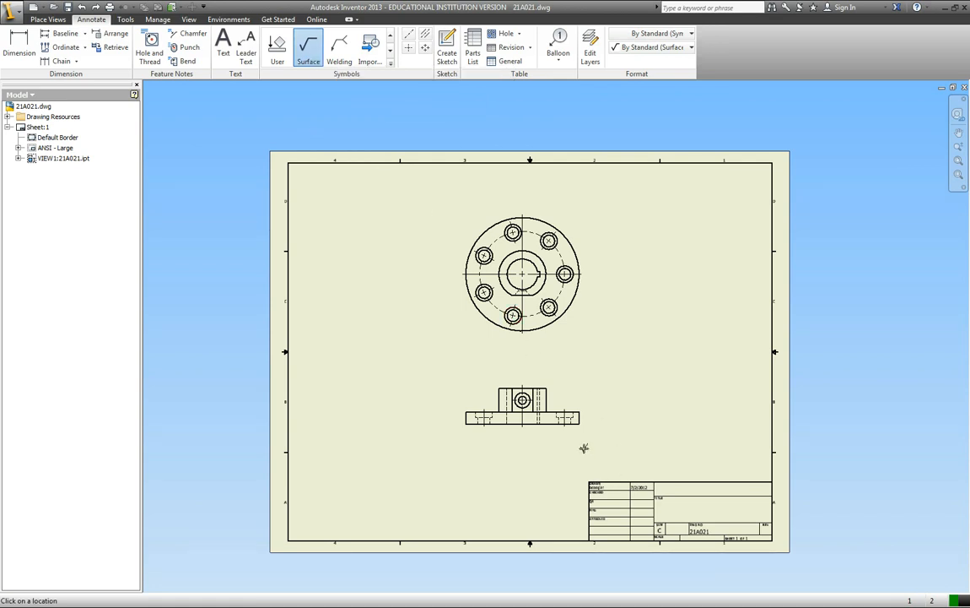
scroll(580, 438, up, 5)
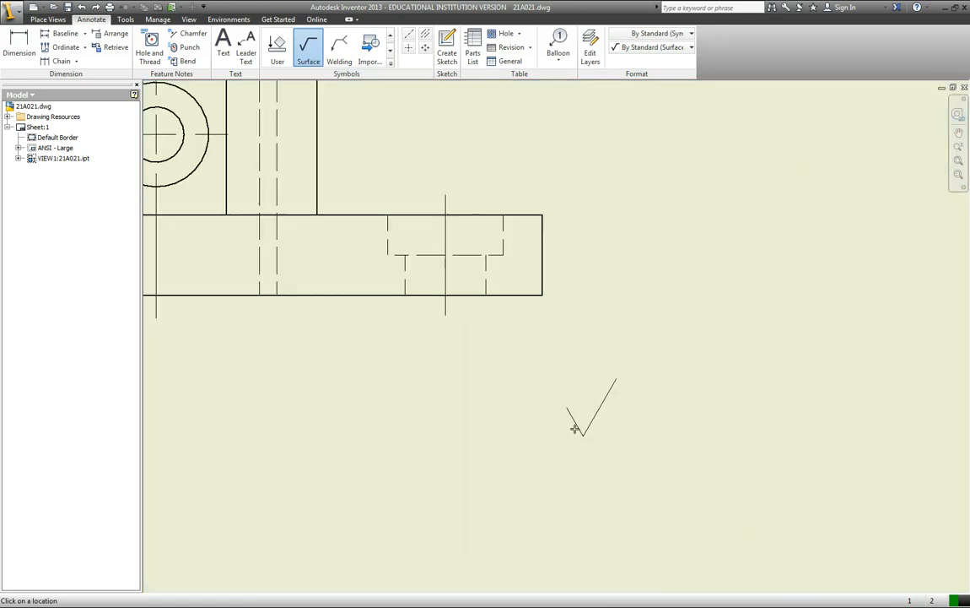
click(536, 215)
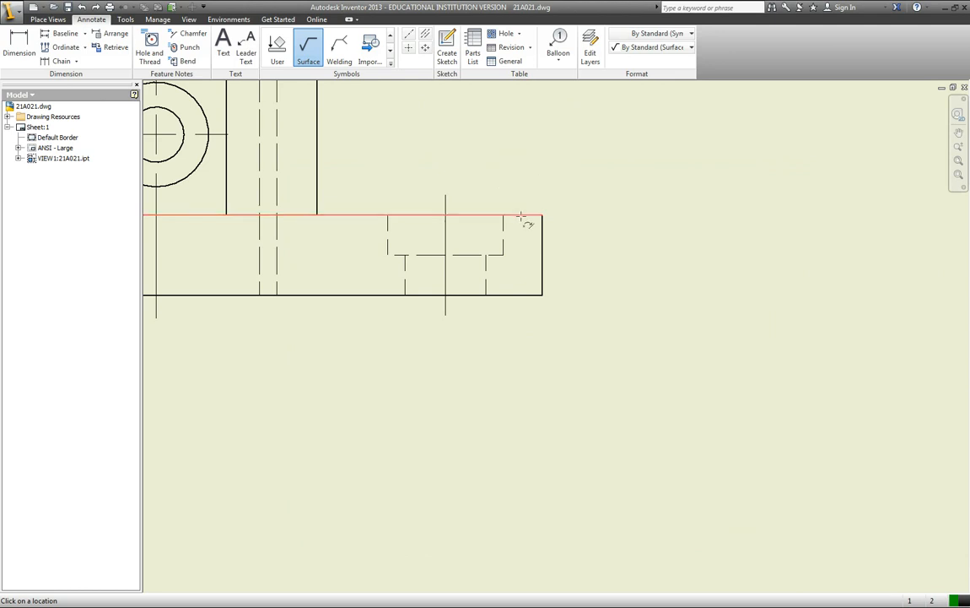
scroll(531, 350, down, 3)
scroll(532, 355, down, 3)
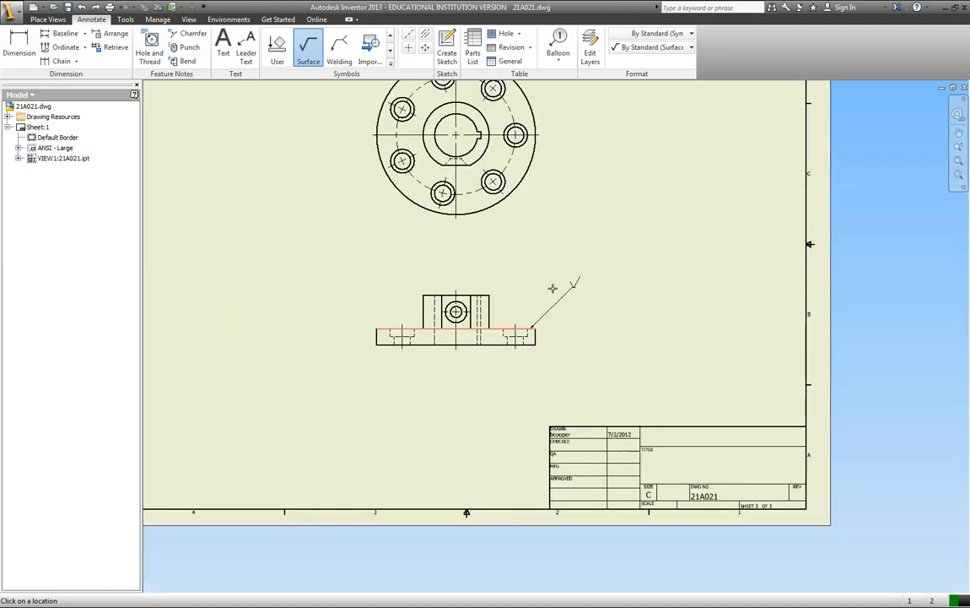
scroll(551, 287, up, 4)
middle_drag(559, 265, 625, 243)
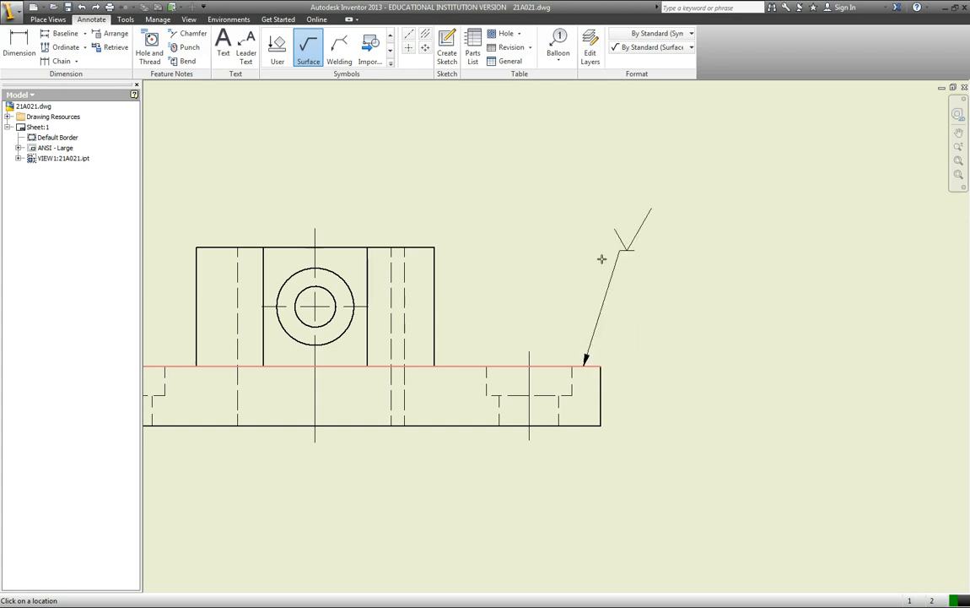
right_click(596, 263)
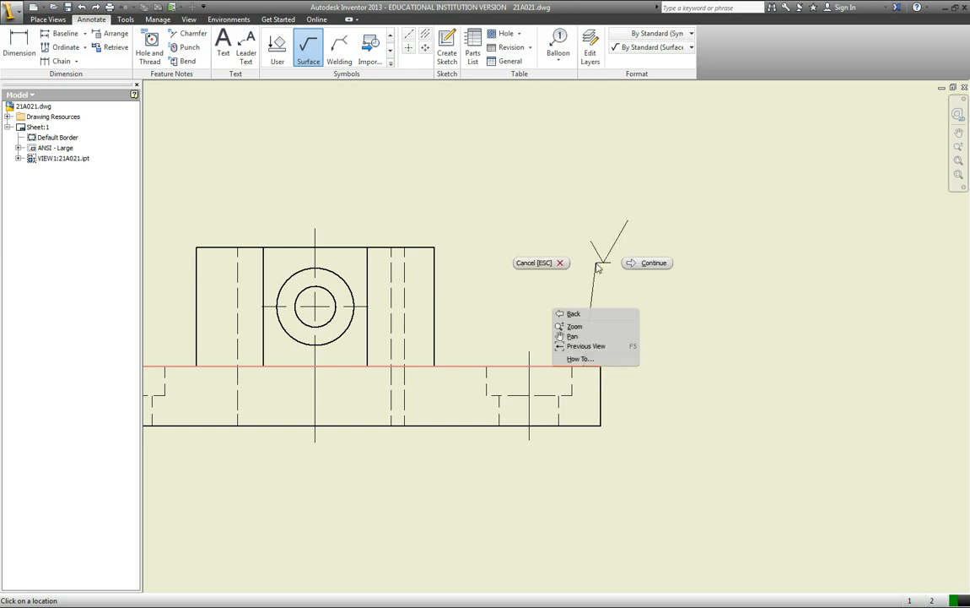
click(648, 262)
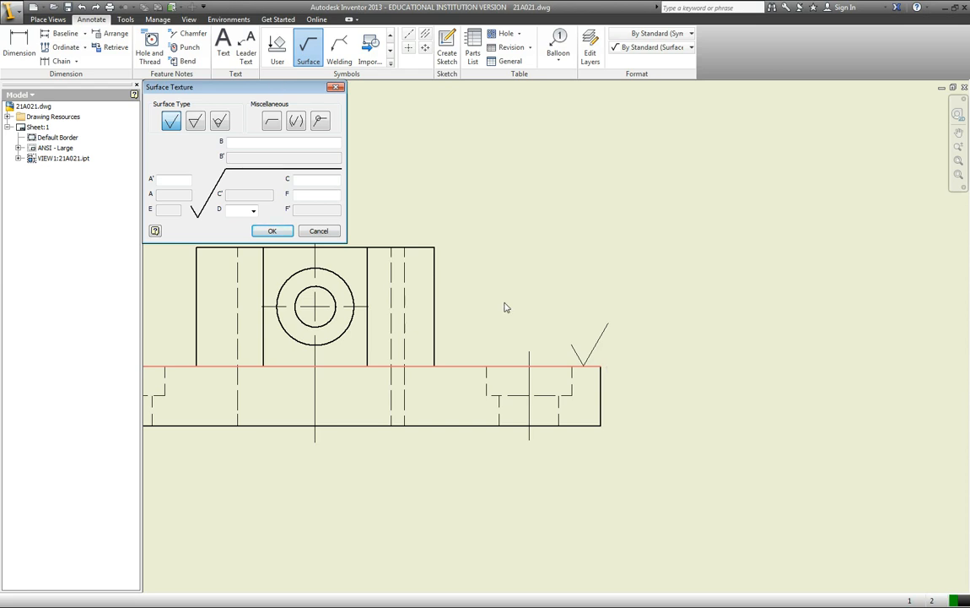
Step: Set the surface texture symbol's roughness value A' to 63, value B to .002-2 and lay direction D to perpendicular
drag(220, 92, 288, 98)
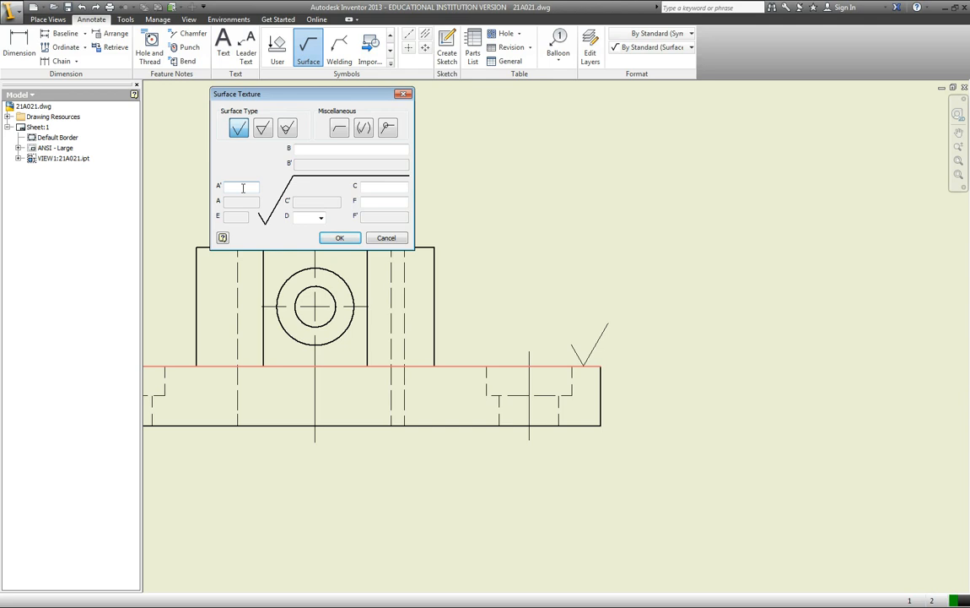
text(63)
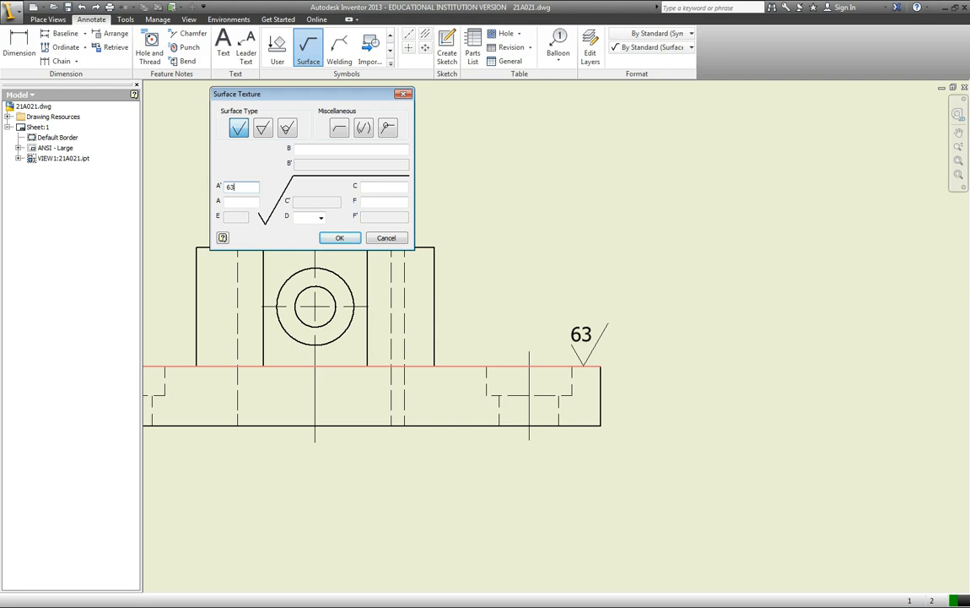
click(301, 149)
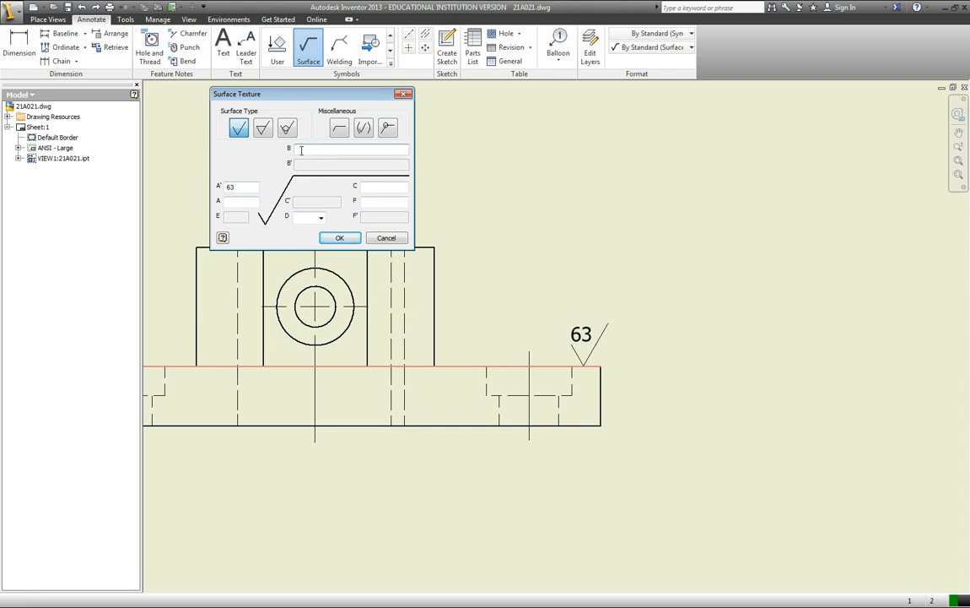
text(.002)
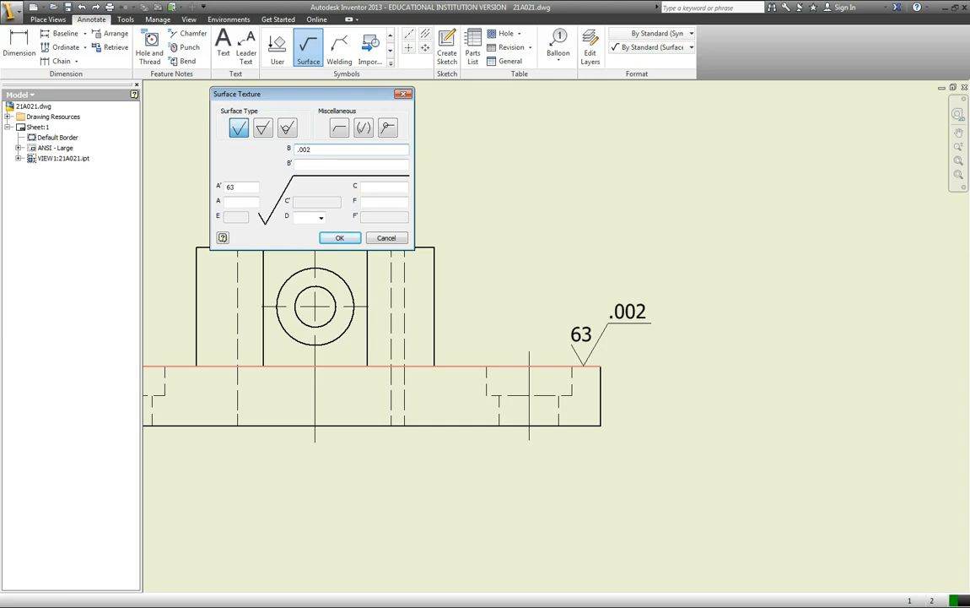
text(-2)
click(321, 219)
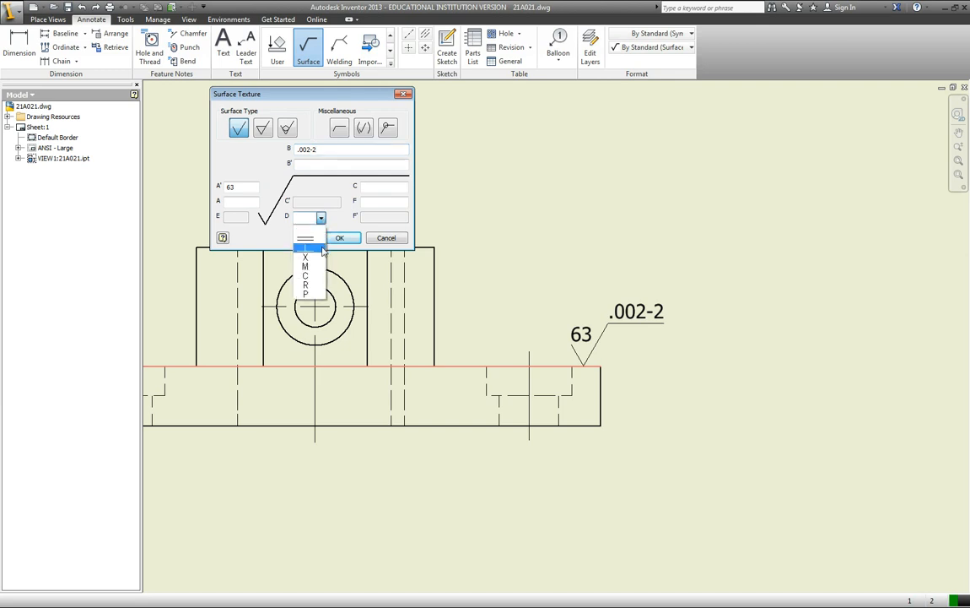
click(321, 248)
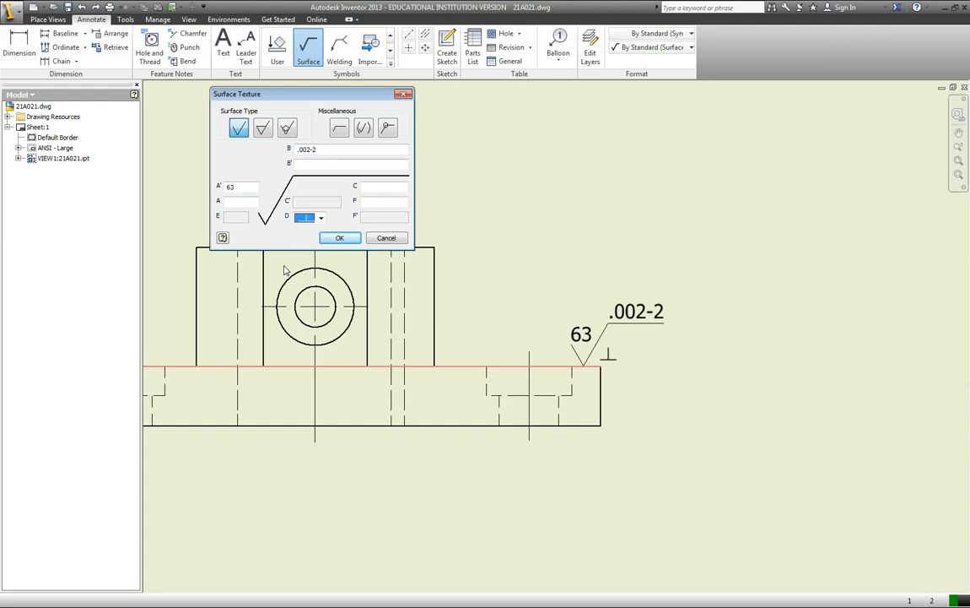
Step: Set the symbol's sampling length C to .030 and value F to .005, confirm the symbol and end the Surface command
click(384, 188)
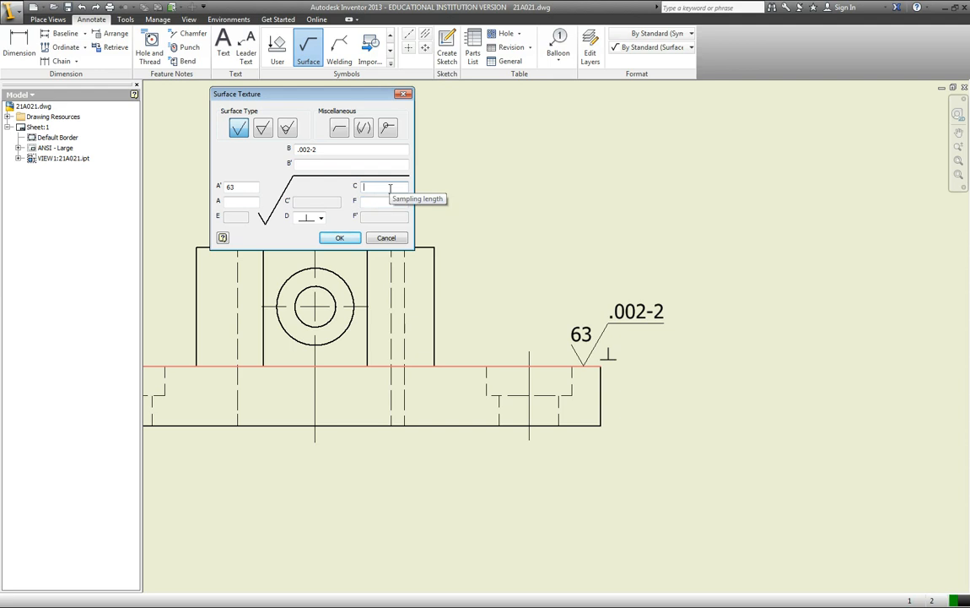
text(.030)
click(390, 201)
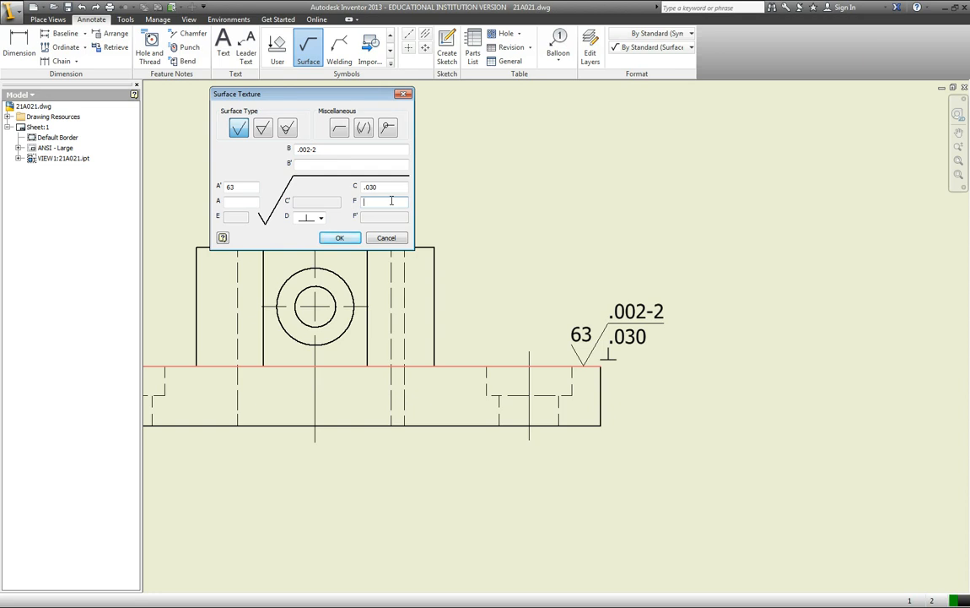
text(.005)
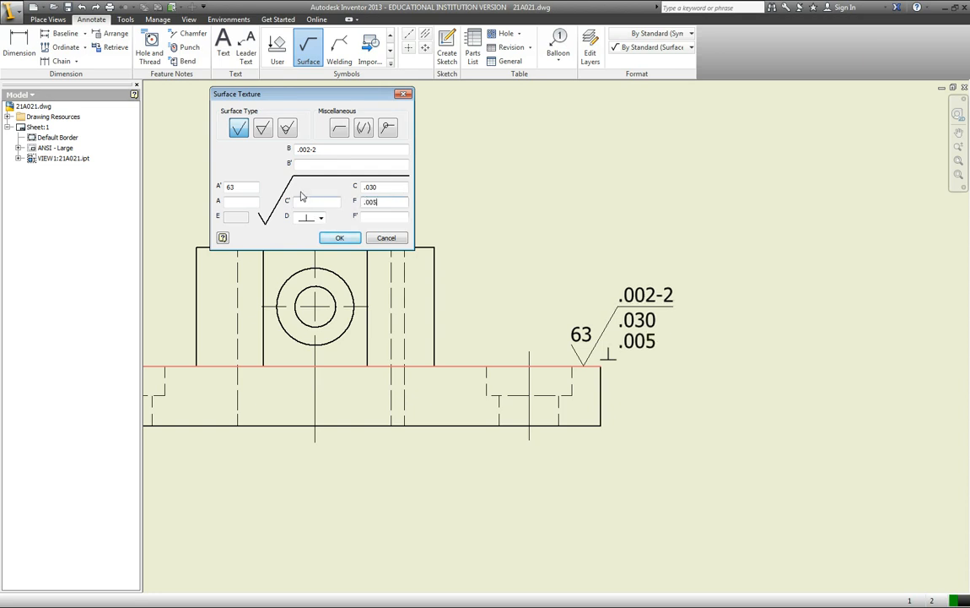
click(365, 216)
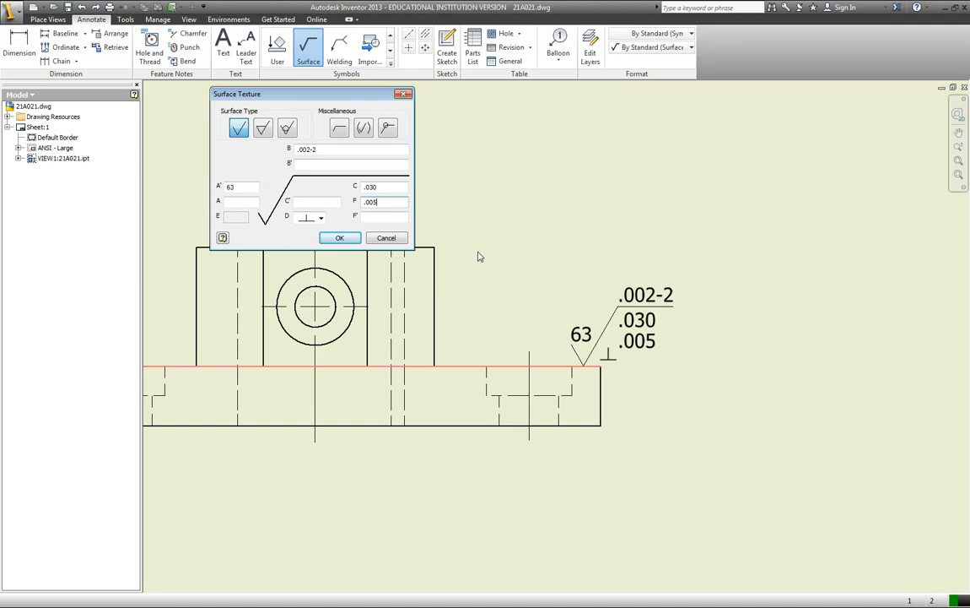
click(341, 238)
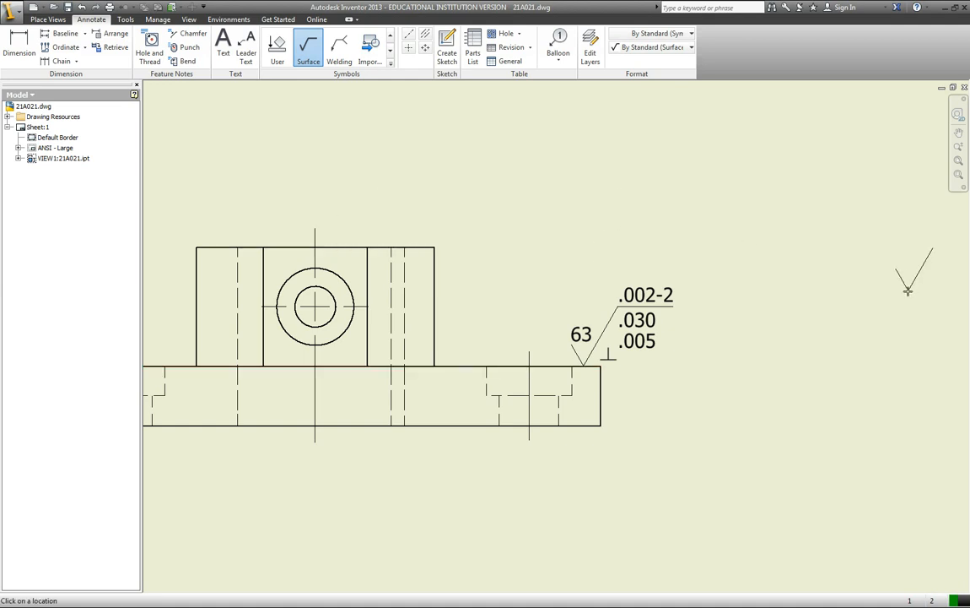
key(Escape)
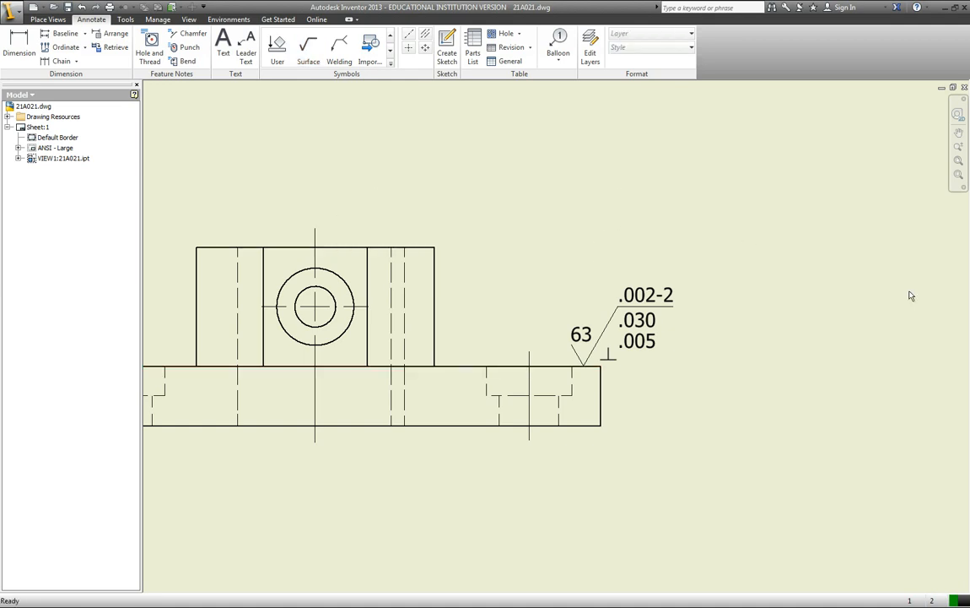
Step: Reopen the placed surface texture symbol's settings to review them, and cancel without editing
double_click(644, 323)
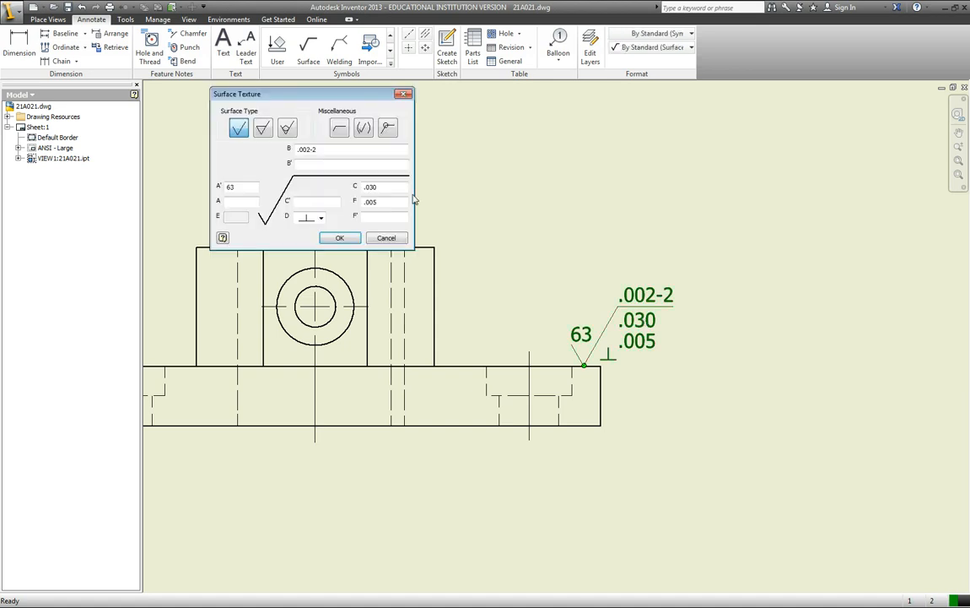
click(381, 238)
scroll(756, 303, down, 2)
scroll(755, 304, down, 3)
scroll(753, 304, up, 3)
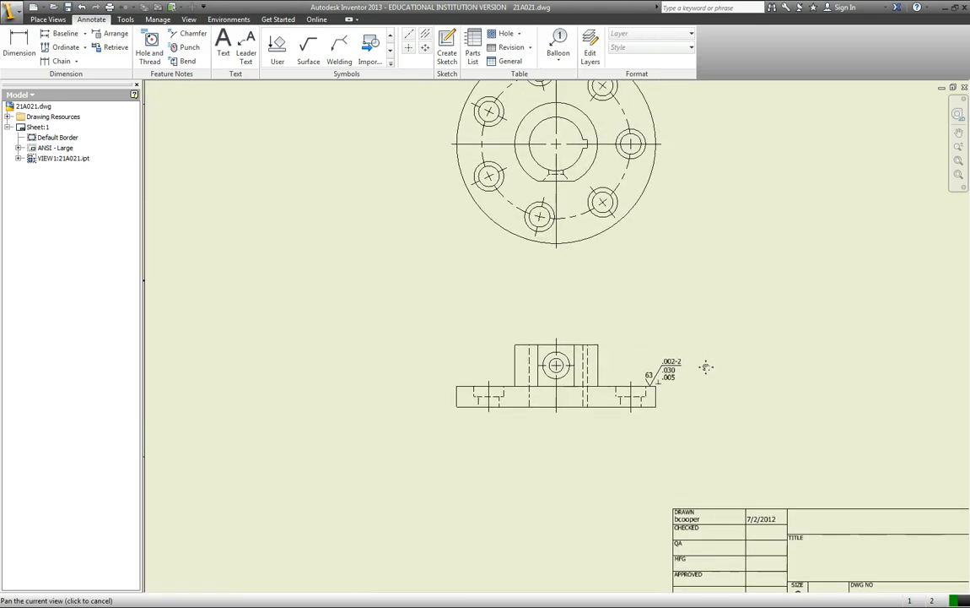